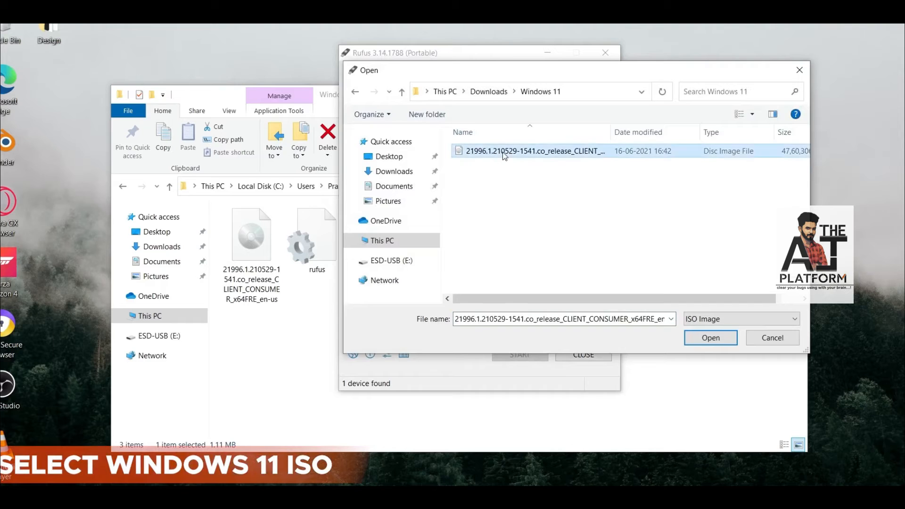
# Step: Create the bootable Windows 11 USB drive with the GPT partition scheme and UEFI (non CSM) target system, and close the tool when finished
pyautogui.click(461, 194)
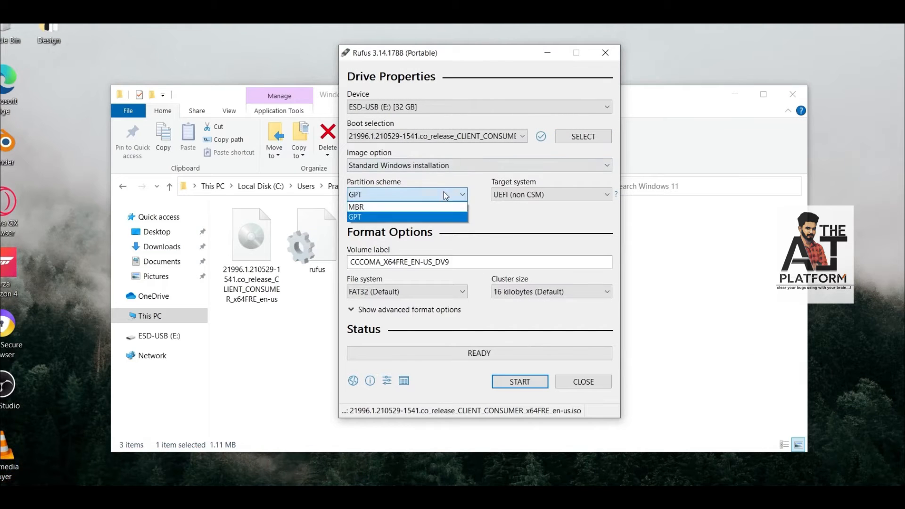
pyautogui.click(453, 204)
pyautogui.click(512, 195)
pyautogui.click(512, 208)
pyautogui.moveTo(481, 262); pyautogui.dragTo(350, 263)
pyautogui.click(498, 380)
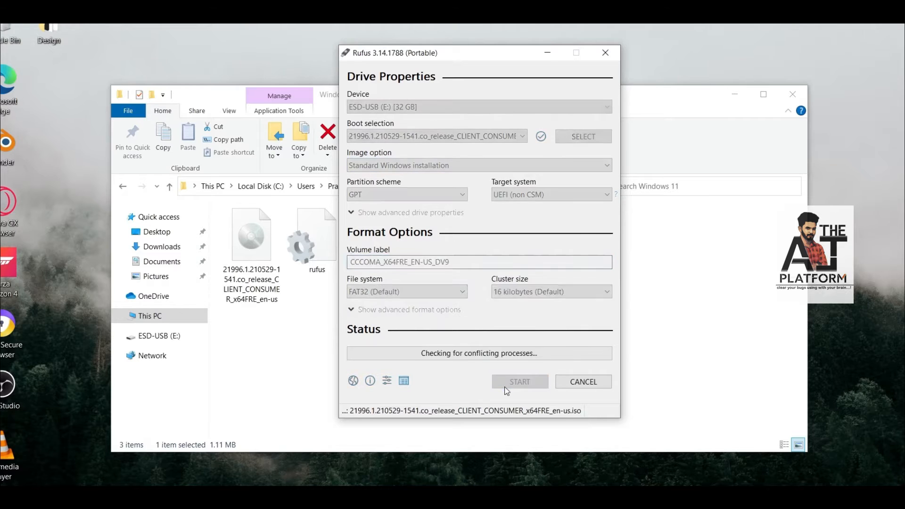
pyautogui.click(482, 310)
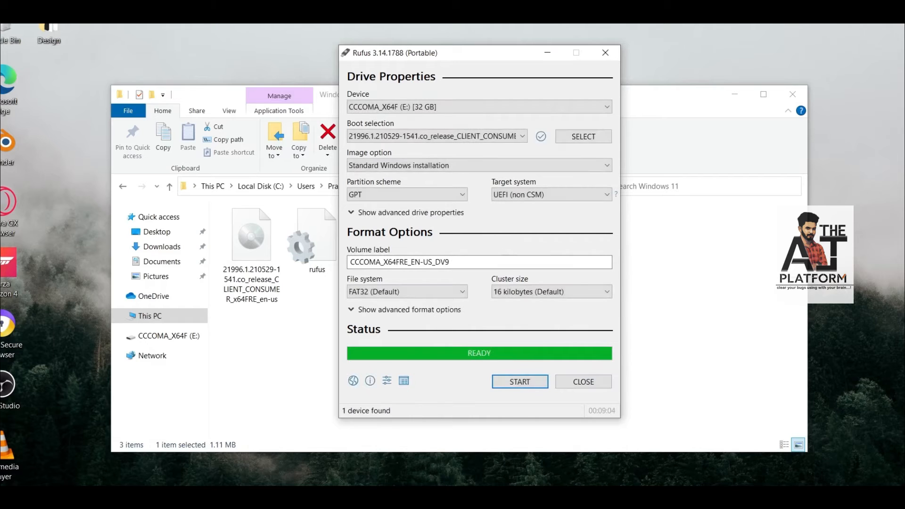
pyautogui.click(570, 384)
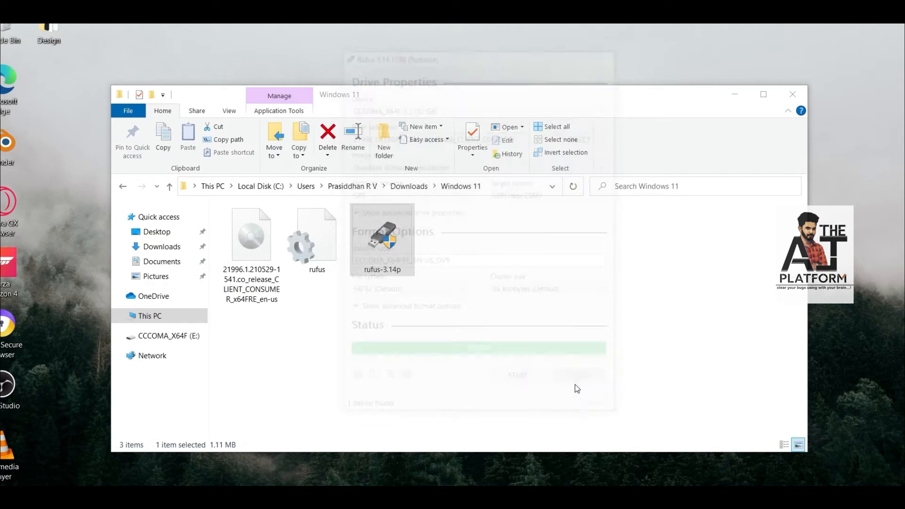
# Step: Show the drives in This PC to check the newly written USB drive
pyautogui.click(155, 316)
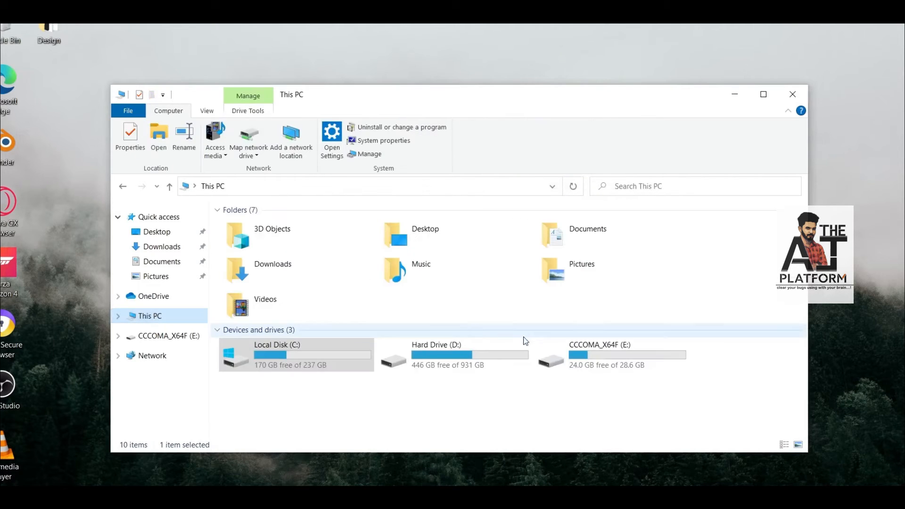
pyautogui.rightClick(653, 398)
pyautogui.click(677, 305)
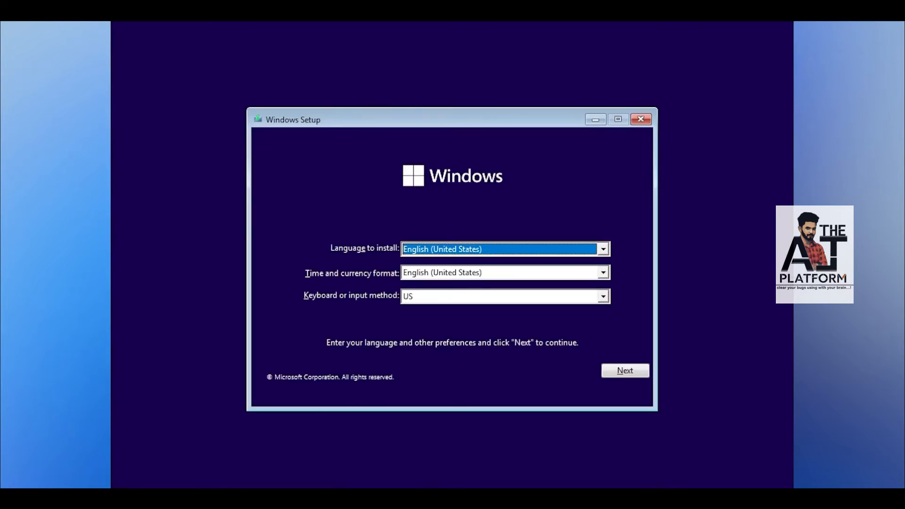
# Step: Keep English (United States) as the installation language, choose the time and currency format, and continue the Windows setup
pyautogui.click(500, 251)
pyautogui.click(500, 261)
pyautogui.click(491, 275)
pyautogui.scroll(3, 486, 321)
pyautogui.click(503, 210)
pyautogui.click(506, 272)
pyautogui.click(506, 272)
pyautogui.click(620, 370)
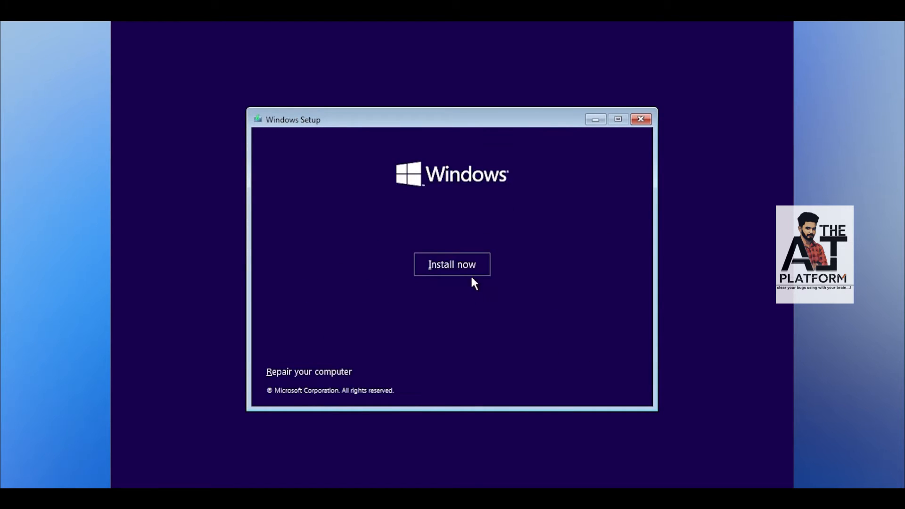
# Step: Start the installation without a product key and choose the Windows 11 edition to install
pyautogui.click(471, 274)
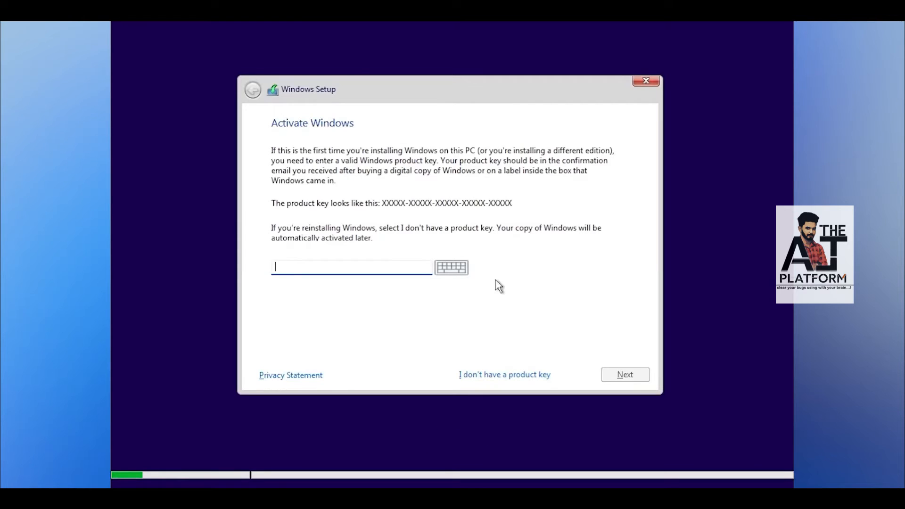
pyautogui.click(540, 375)
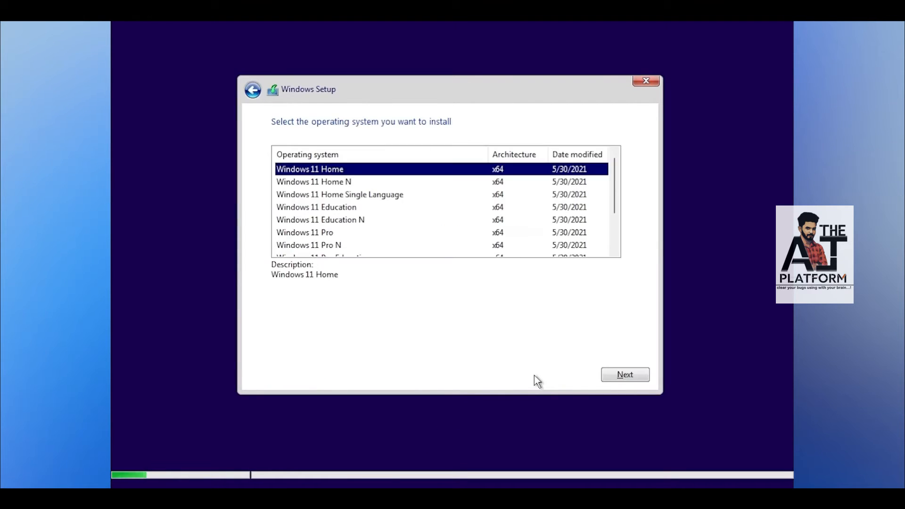
pyautogui.moveTo(617, 186); pyautogui.dragTo(592, 206)
pyautogui.click(318, 220)
pyautogui.click(621, 375)
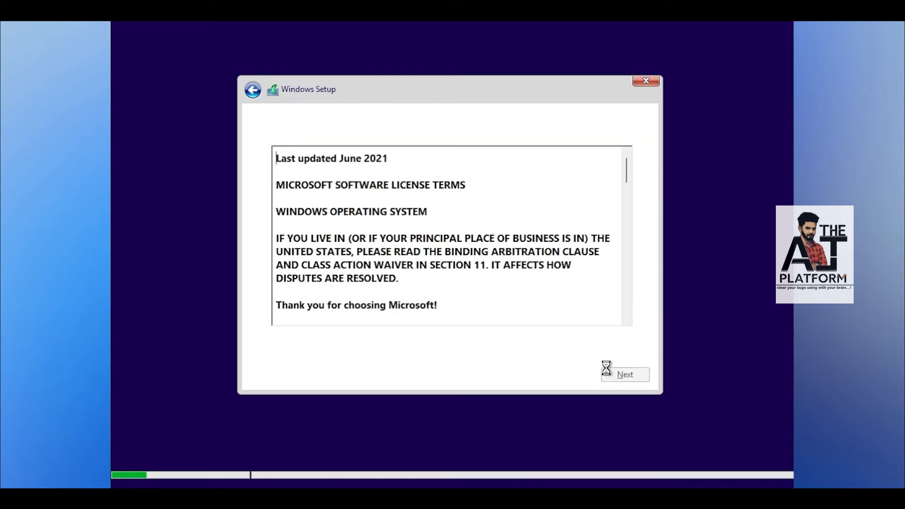
# Step: Accept the Microsoft Software License Terms and choose the custom installation type
pyautogui.click(356, 357)
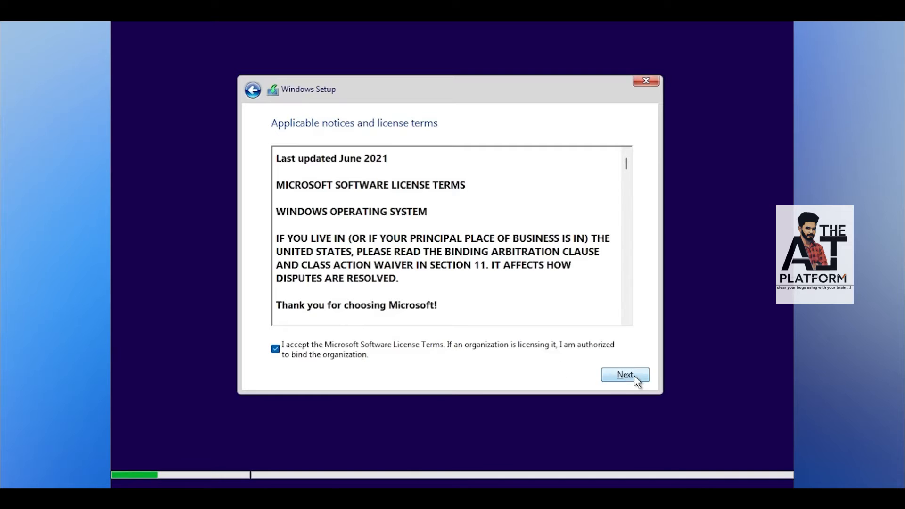
pyautogui.click(625, 375)
pyautogui.click(334, 254)
# Step: Create a 50000 MB partition in Drive 0's unallocated space and start installing Windows on the resulting primary partition
pyautogui.click(384, 186)
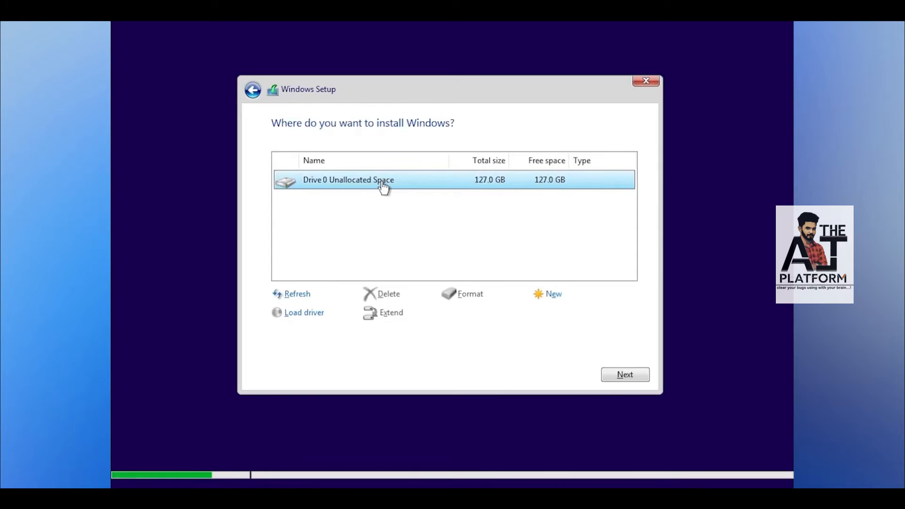
pyautogui.click(551, 297)
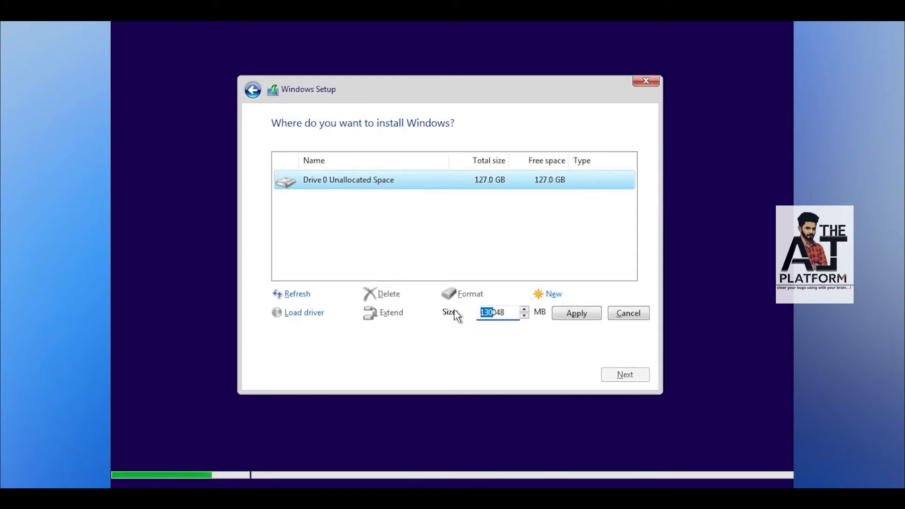
pyautogui.write('5')
pyautogui.press('BackSpace')
pyautogui.press('BackSpace')
pyautogui.press('BackSpace')
pyautogui.press('BackSpace')
pyautogui.press('BackSpace')
pyautogui.write('50000')
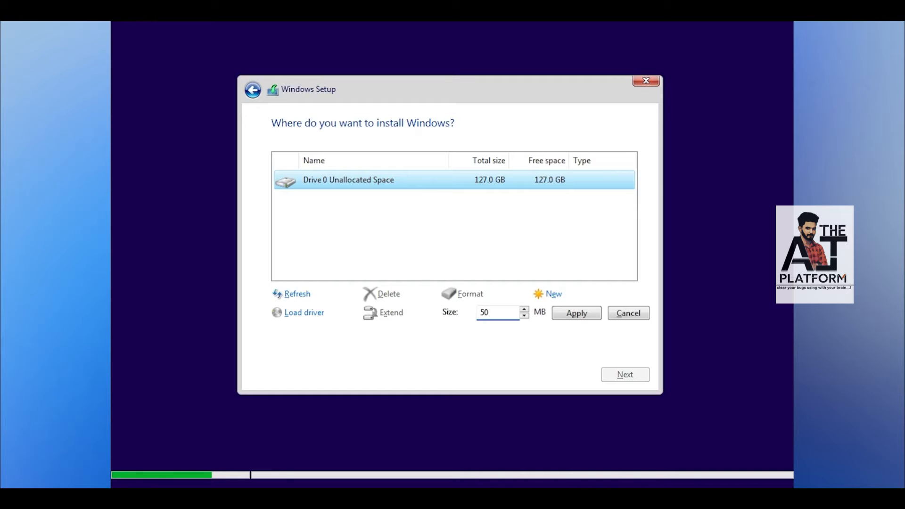
pyautogui.click(593, 313)
pyautogui.click(537, 312)
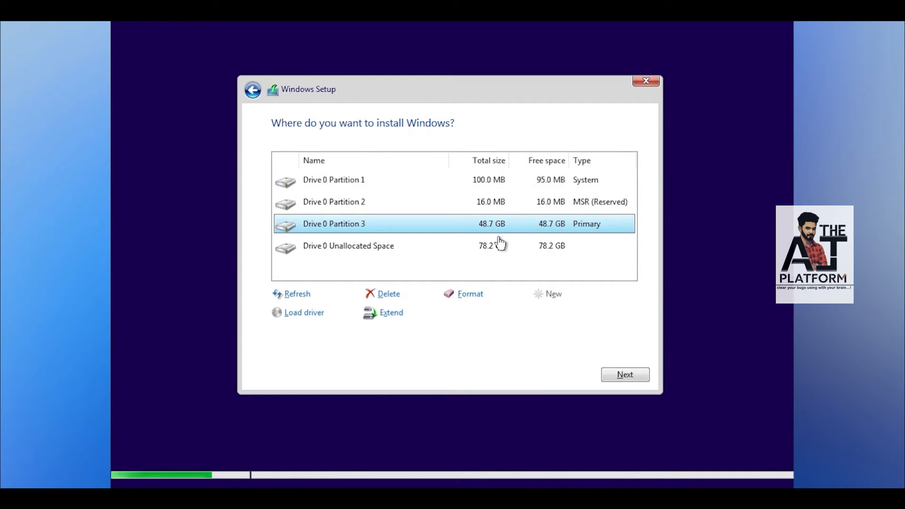
pyautogui.click(618, 376)
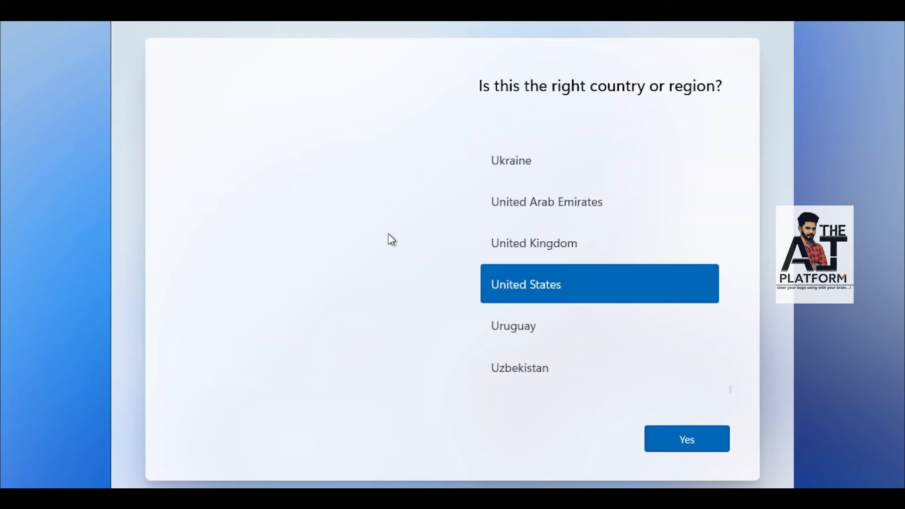
# Step: Confirm United States as the region and set the keyboard layout to English (India)
pyautogui.click(670, 434)
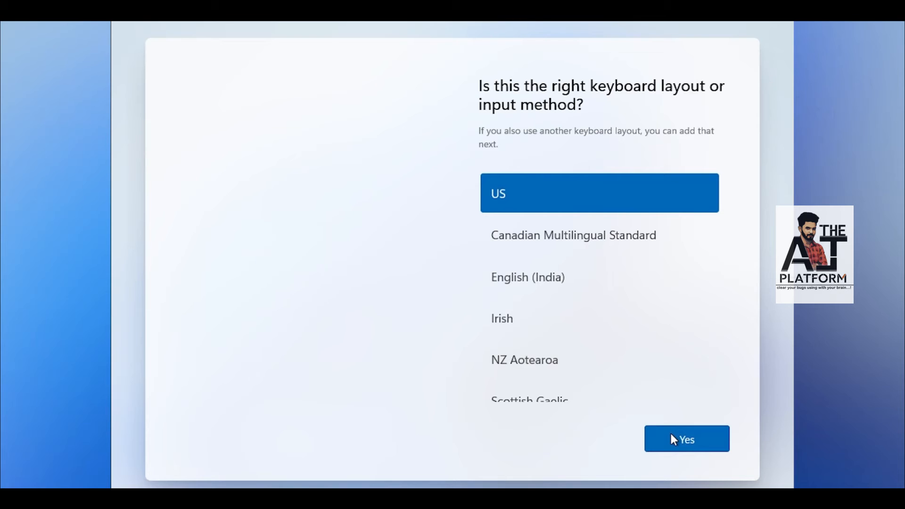
pyautogui.click(624, 282)
pyautogui.click(698, 440)
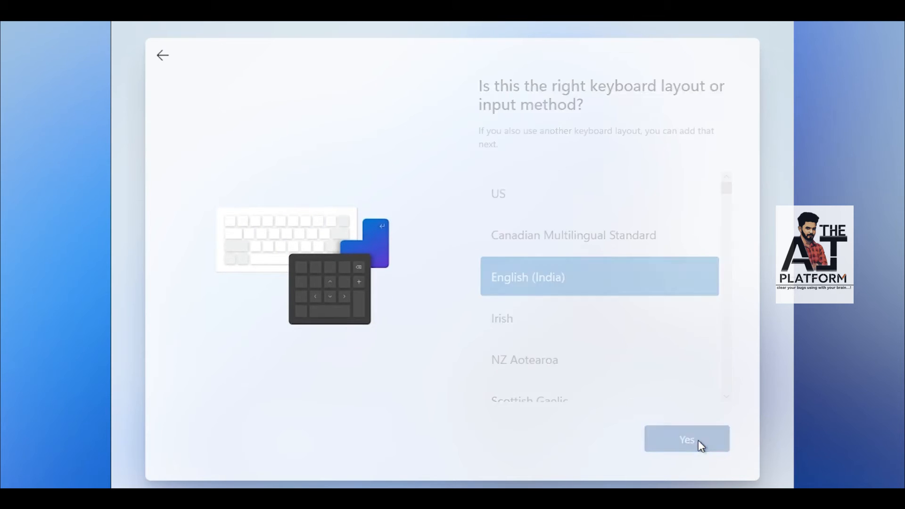
pyautogui.click(679, 438)
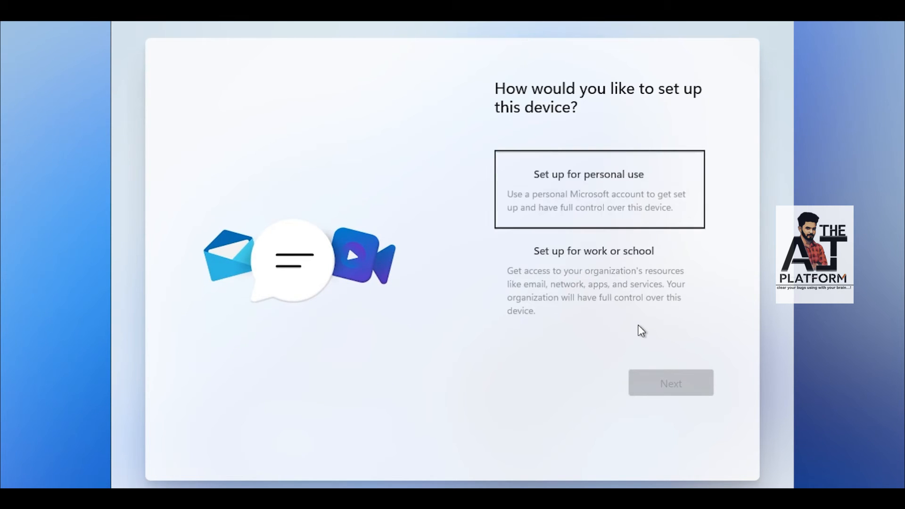
# Step: Choose to set up the device for personal use
pyautogui.click(615, 194)
pyautogui.click(623, 259)
pyautogui.click(620, 197)
pyautogui.click(662, 382)
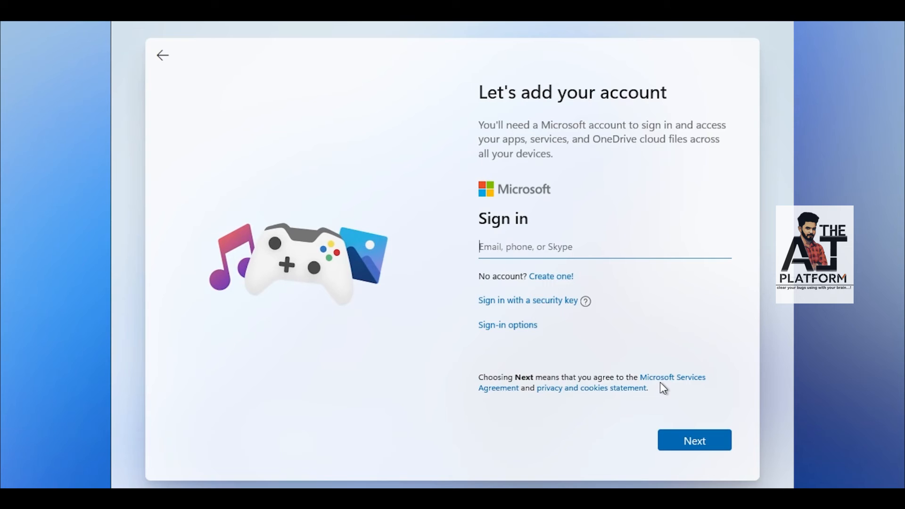
# Step: Choose an offline account with the limited experience and leave its password blank
pyautogui.click(520, 331)
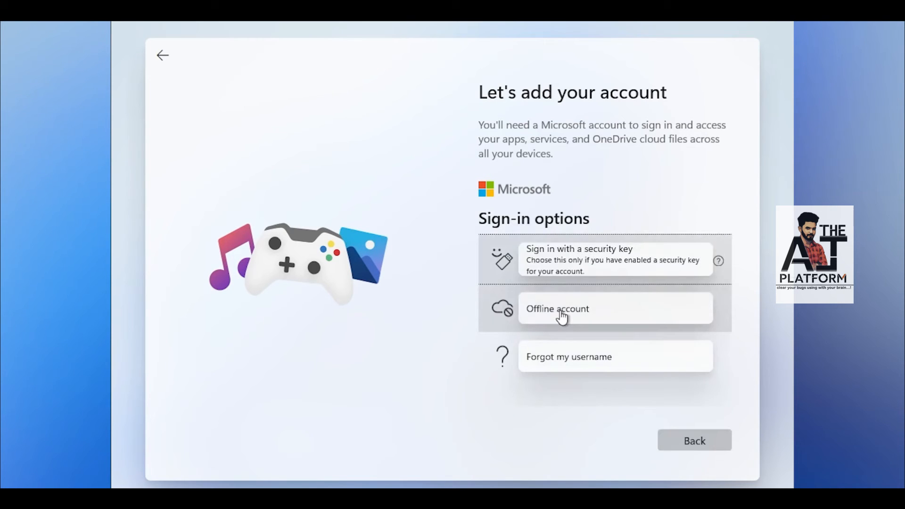
pyautogui.click(560, 311)
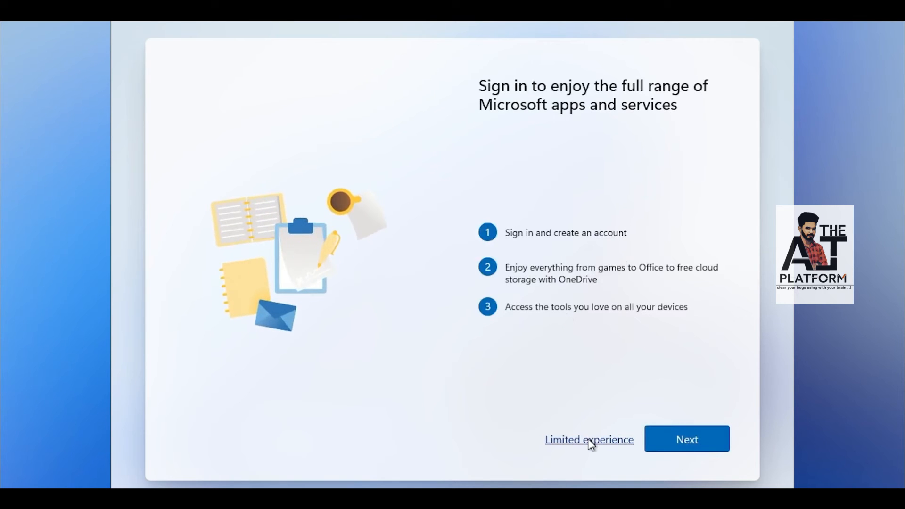
pyautogui.click(589, 441)
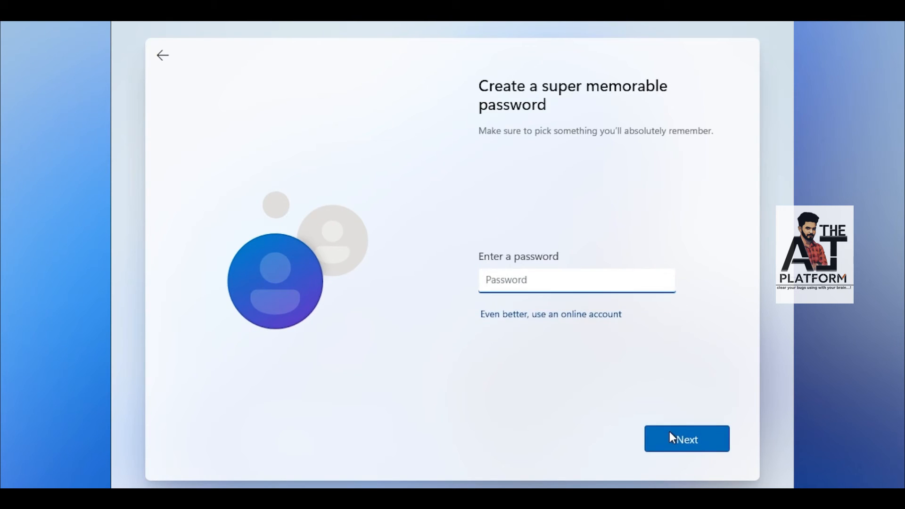
pyautogui.click(670, 433)
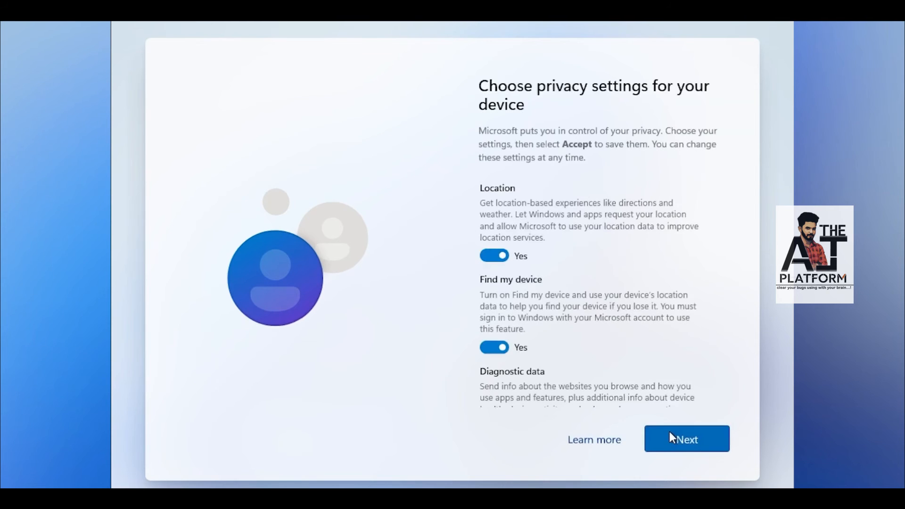
# Step: Turn off Location, Find my device, Inking & typing and the remaining privacy options, set Diagnostic data to Required only, and accept the settings
pyautogui.click(494, 255)
pyautogui.scroll(-2, 514, 302)
pyautogui.click(494, 325)
pyautogui.click(494, 348)
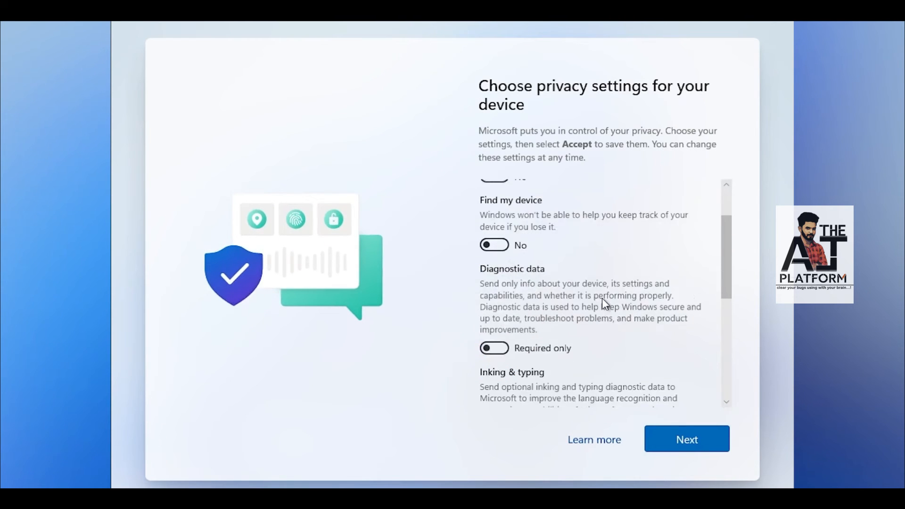
pyautogui.scroll(-3, 504, 302)
pyautogui.click(494, 292)
pyautogui.click(494, 361)
pyautogui.scroll(-3, 529, 354)
pyautogui.click(517, 344)
pyautogui.click(689, 439)
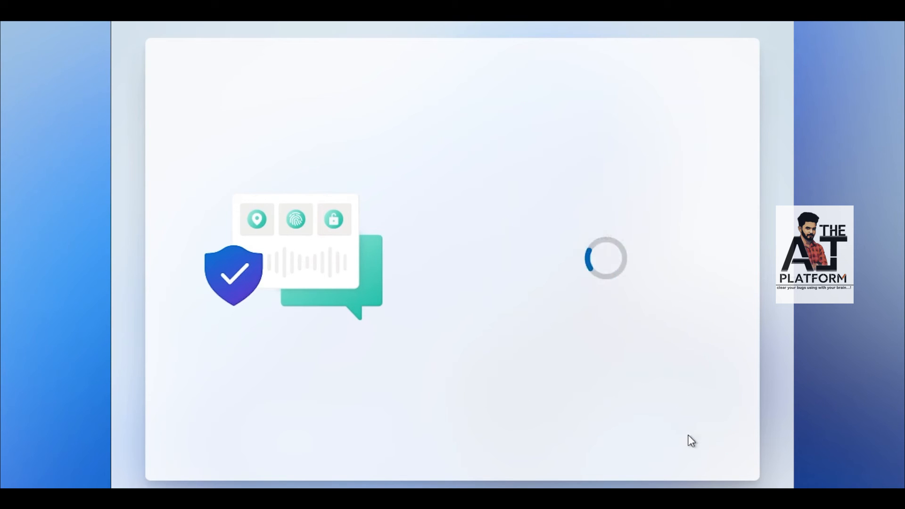